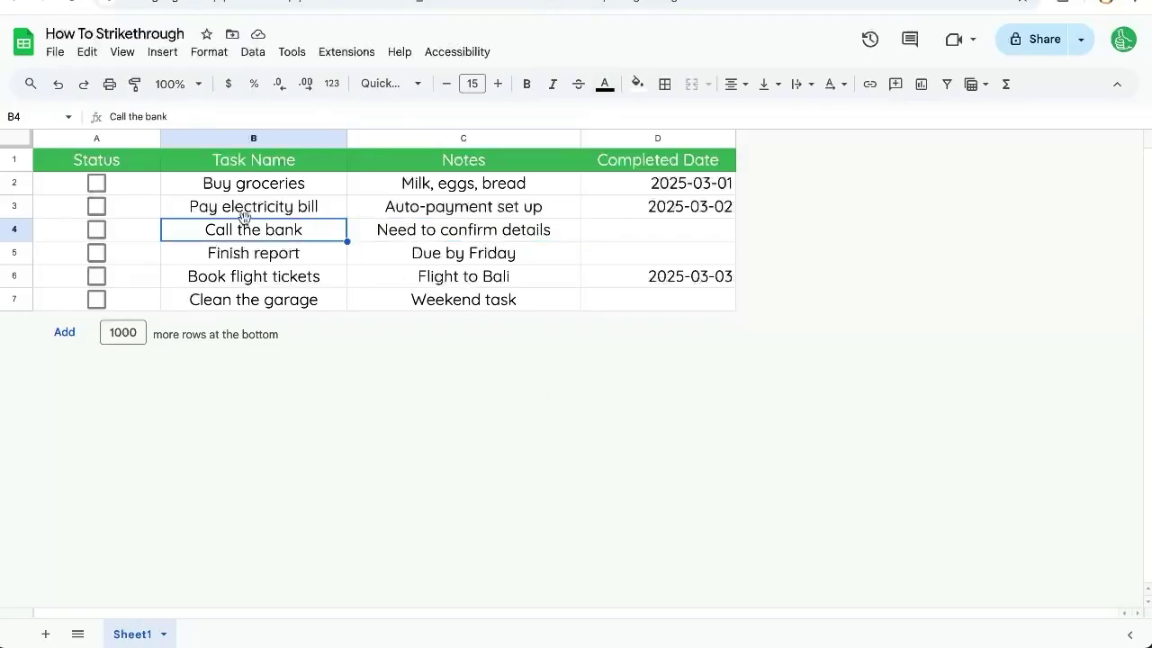
Tick the Status checkboxes for all four tasks in A2:A5.
{"action": "left_click", "coordinate": [96, 182]}
{"action": "left_click", "coordinate": [97, 206]}
{"action": "left_click", "coordinate": [96, 230]}
{"action": "left_click", "coordinate": [97, 253]}
Manually strike through the four task names in B2:B5.
{"action": "left_click", "coordinate": [255, 183]}
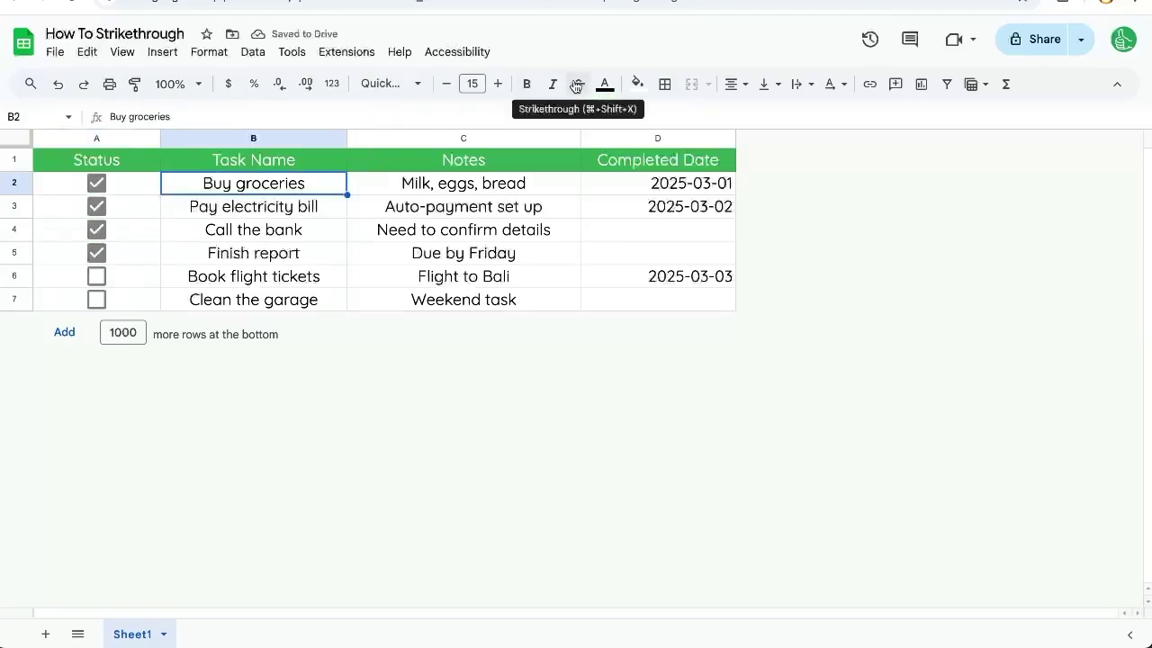
{"action": "left_click", "coordinate": [577, 83]}
{"action": "left_click", "coordinate": [270, 206]}
{"action": "key", "text": "ctrl+shift+x"}
{"action": "left_click", "coordinate": [305, 229]}
{"action": "key", "text": "ctrl+shift+x"}
{"action": "left_click", "coordinate": [297, 253]}
{"action": "key", "text": "ctrl+shift+x"}
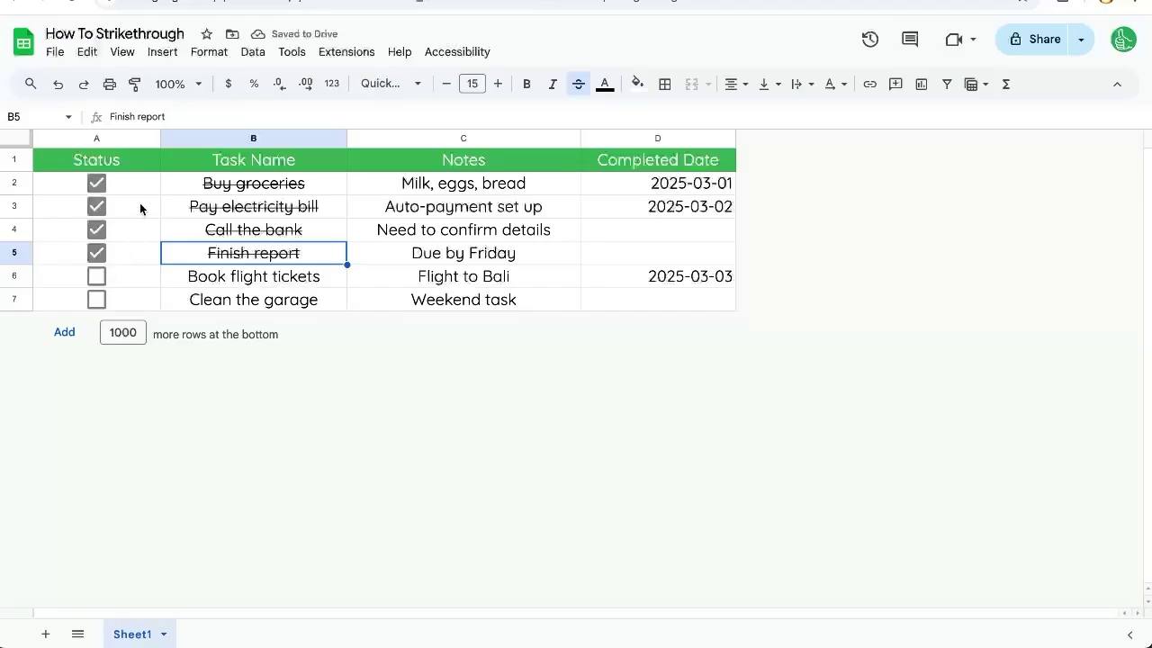
Uncheck A2:A5 and remove the manual strikethrough from the task names.
{"action": "left_click_drag", "start_coordinate": [96, 183], "coordinate": [97, 253]}
{"action": "key", "text": "space"}
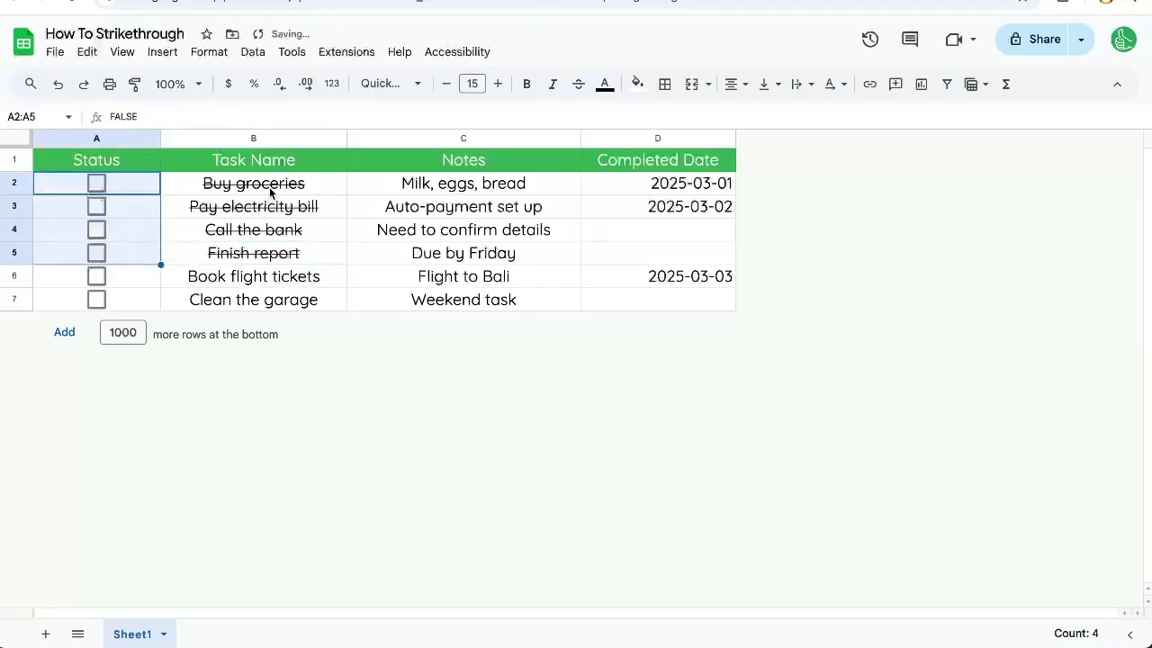
{"action": "left_click_drag", "start_coordinate": [270, 183], "coordinate": [270, 276]}
{"action": "left_click", "coordinate": [579, 84]}
{"action": "left_click", "coordinate": [257, 229]}
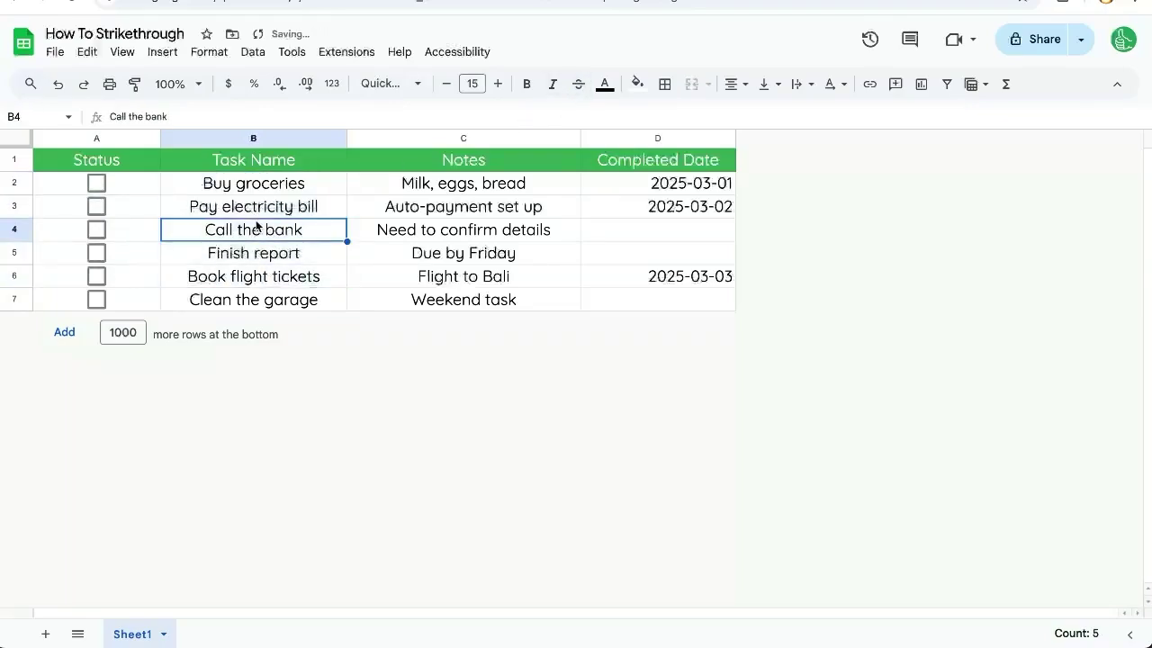
{"action": "left_click", "coordinate": [192, 186]}
Add a conditional formatting rule applied to range B:B and open its condition list.
{"action": "left_click", "coordinate": [209, 51]}
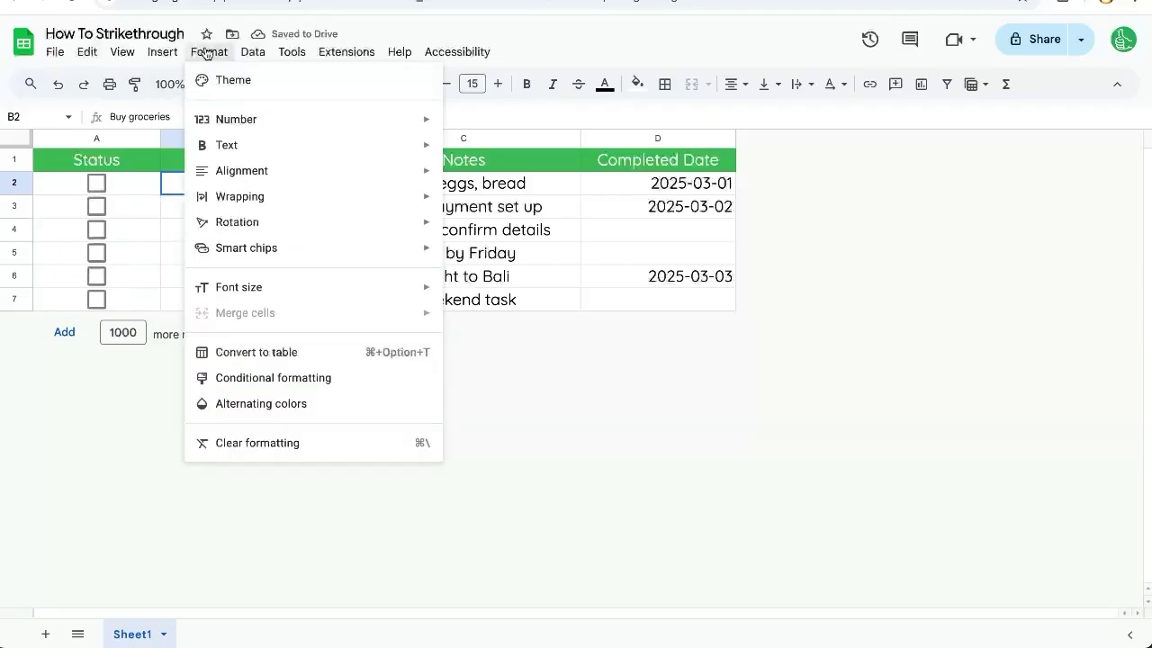
{"action": "left_click", "coordinate": [260, 382]}
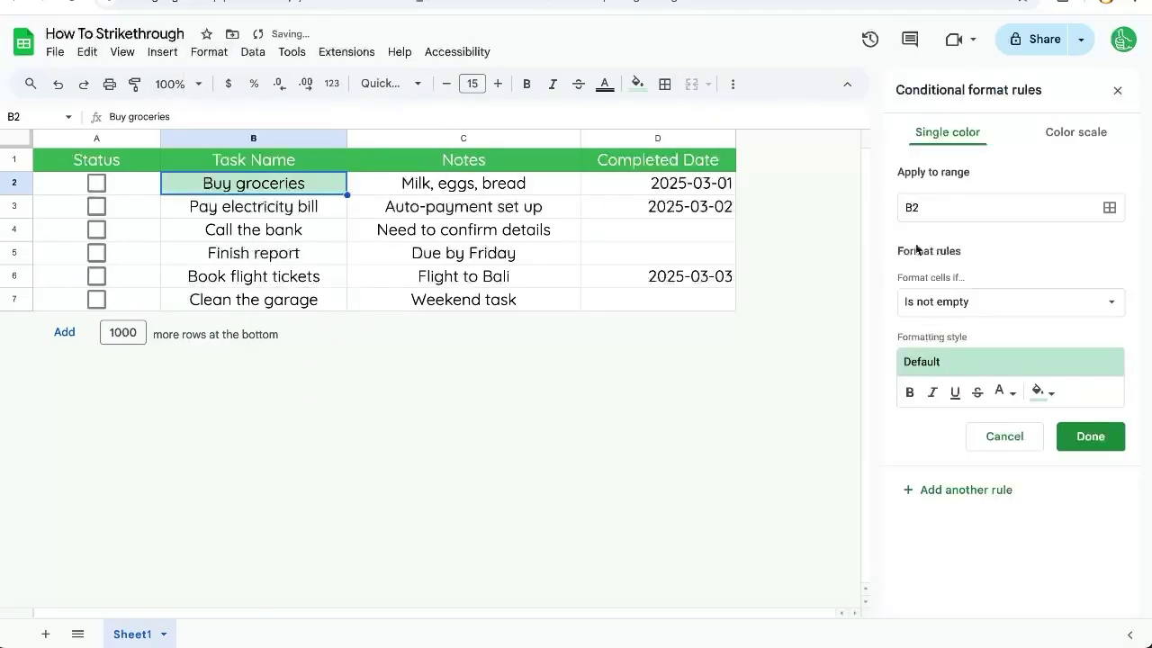
{"action": "left_click", "coordinate": [977, 202]}
{"action": "type", "text": ":B"}
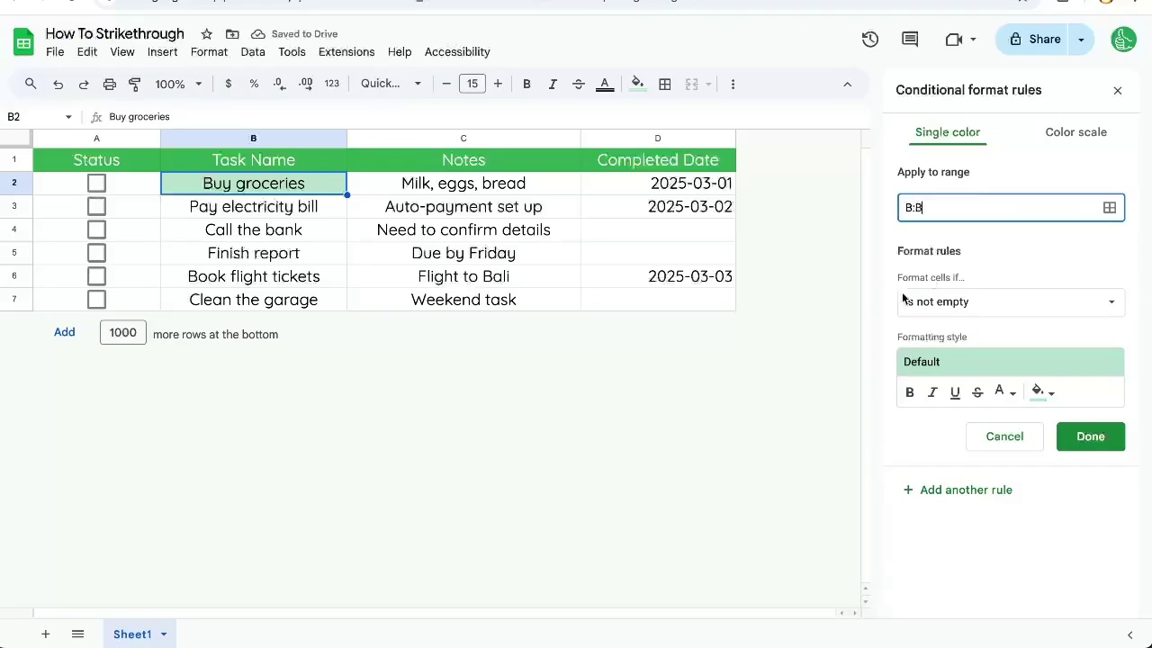
{"action": "left_click", "coordinate": [1008, 301]}
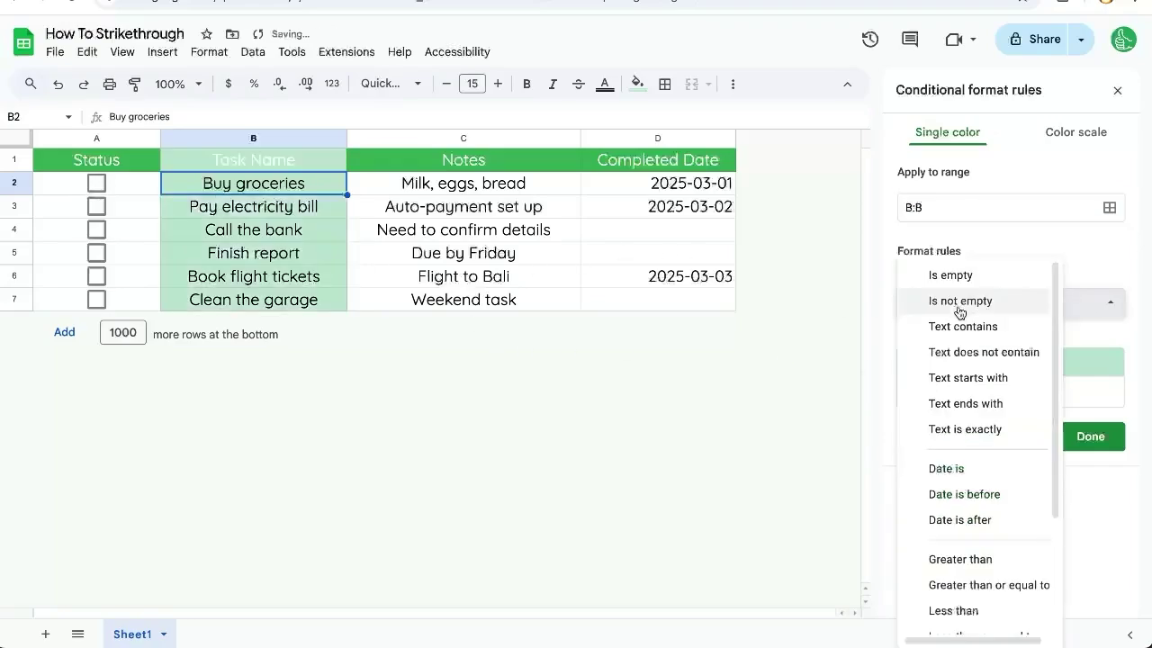
{"action": "scroll", "coordinate": [961, 430], "scroll_direction": "down", "scroll_amount": 3}
Set the rule to 'Custom formula is' =$A1=TRUE with no fill and strikethrough style.
{"action": "left_click", "coordinate": [975, 616]}
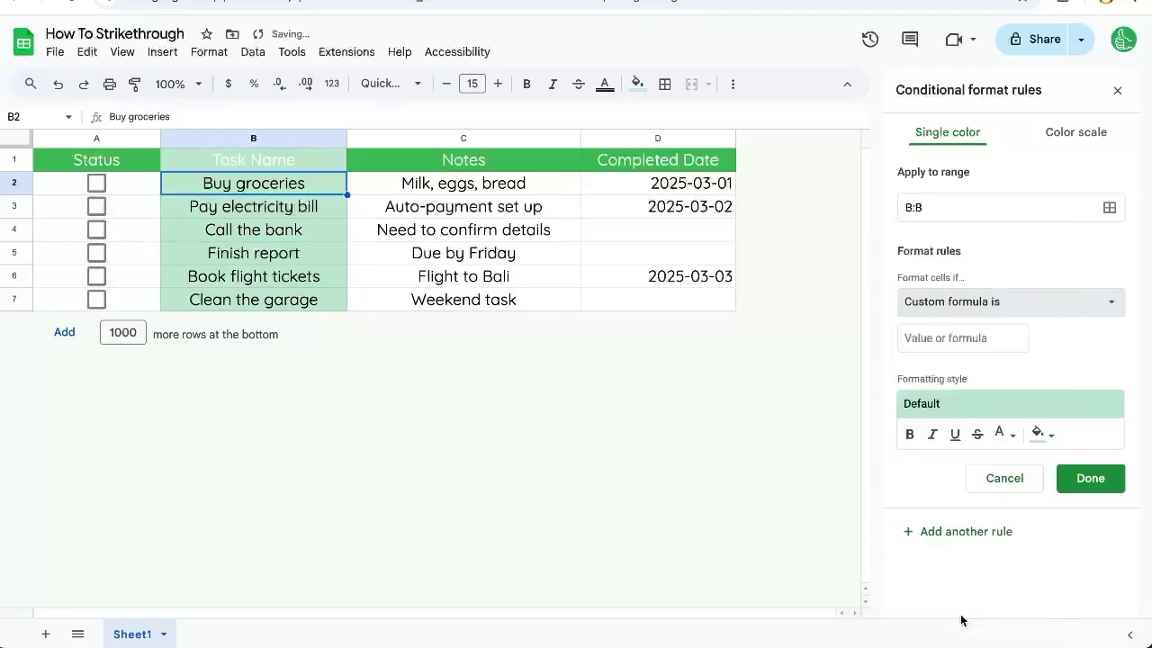
{"action": "left_click", "coordinate": [962, 338]}
{"action": "type", "text": "="}
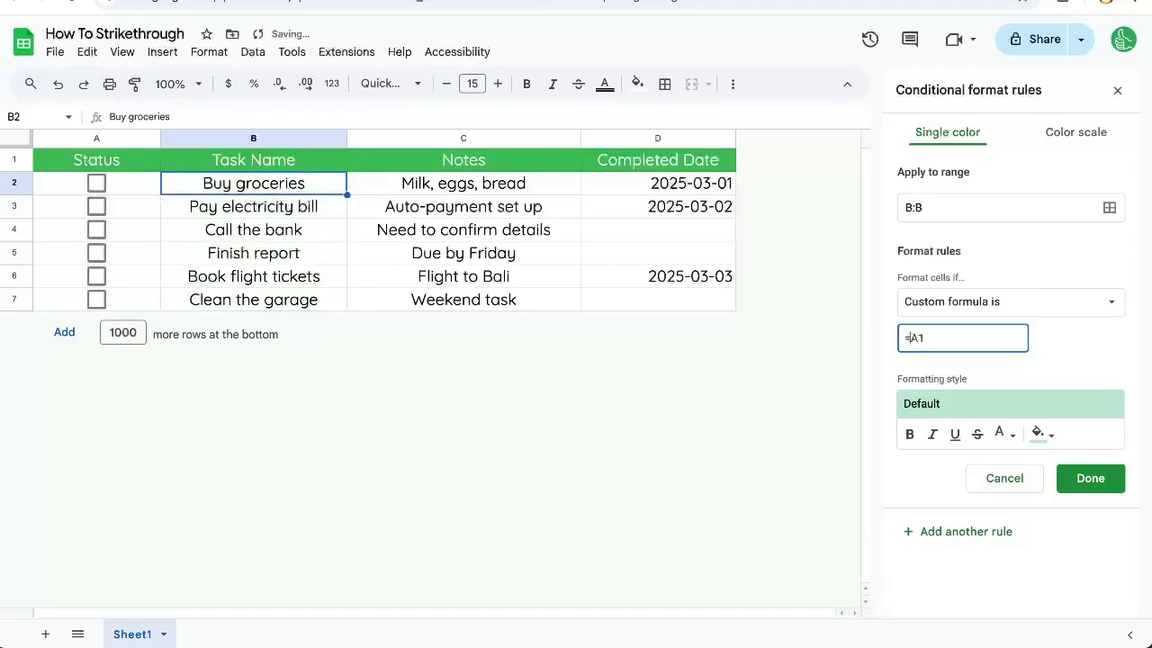
{"action": "type", "text": "$A1=TRUE"}
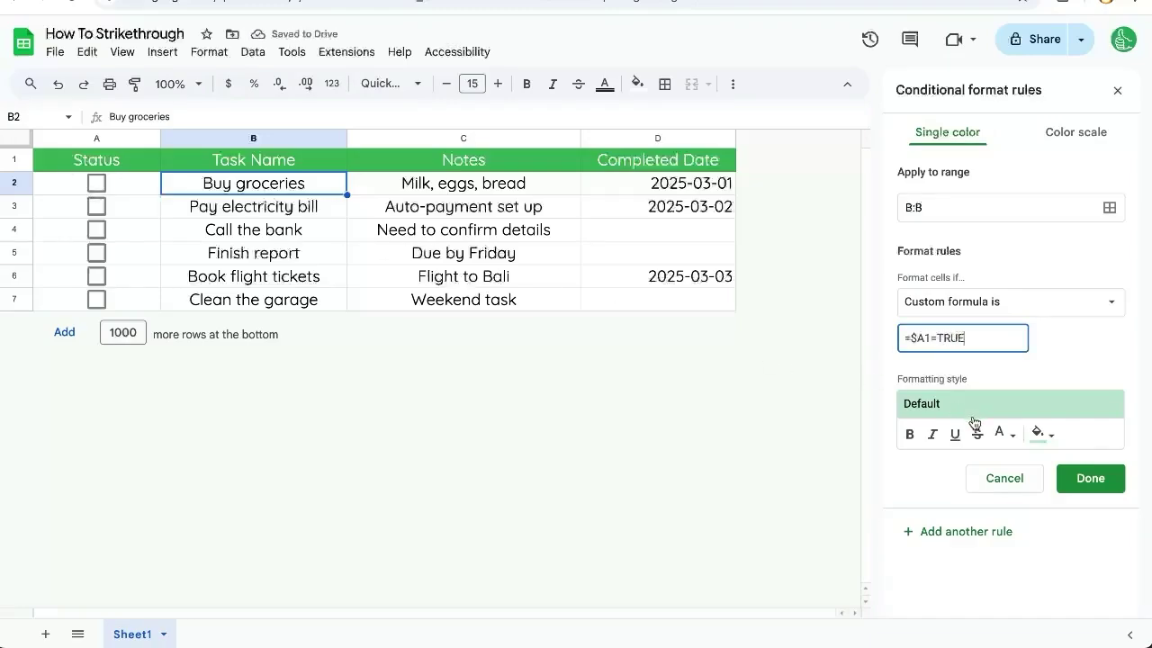
{"action": "left_click", "coordinate": [1041, 433]}
{"action": "left_click", "coordinate": [927, 178]}
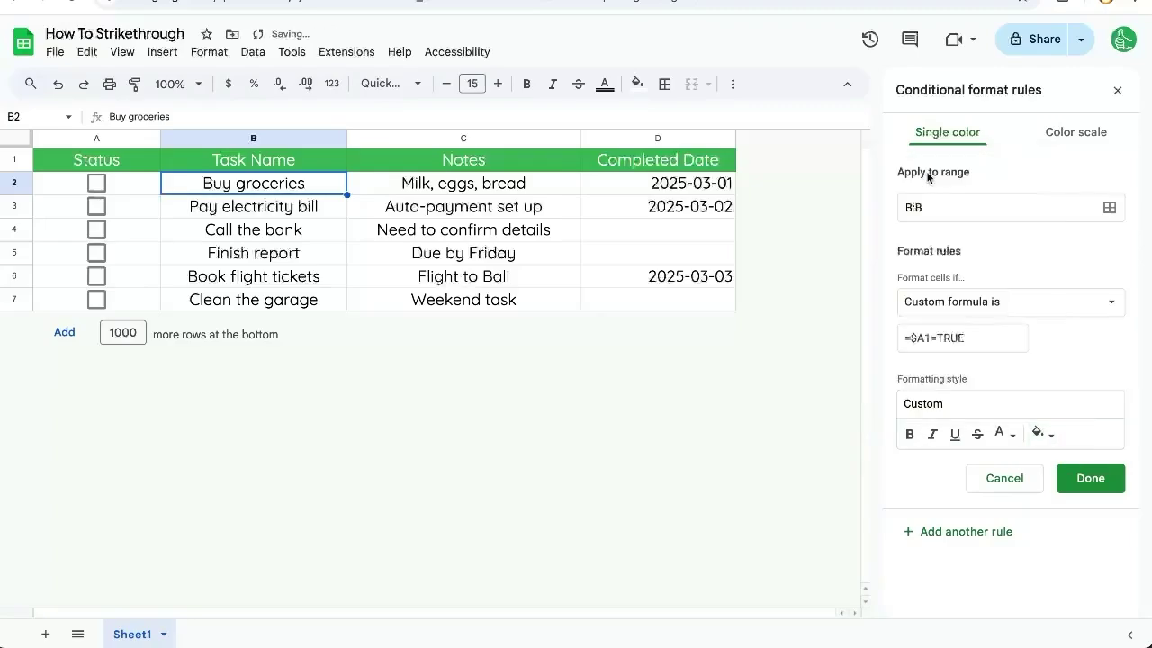
{"action": "left_click", "coordinate": [978, 435]}
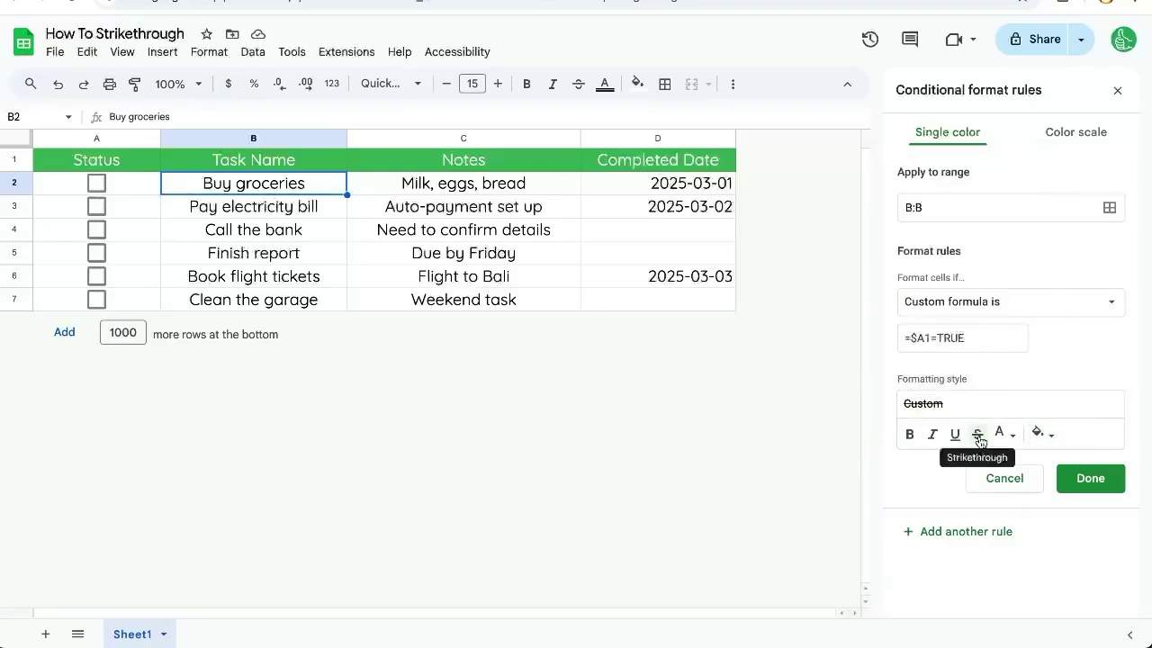
Tick Status boxes A2–A5 to test the strikethrough, then save the rule with Done.
{"action": "left_click", "coordinate": [96, 182]}
{"action": "left_click", "coordinate": [97, 206]}
{"action": "left_click", "coordinate": [97, 229]}
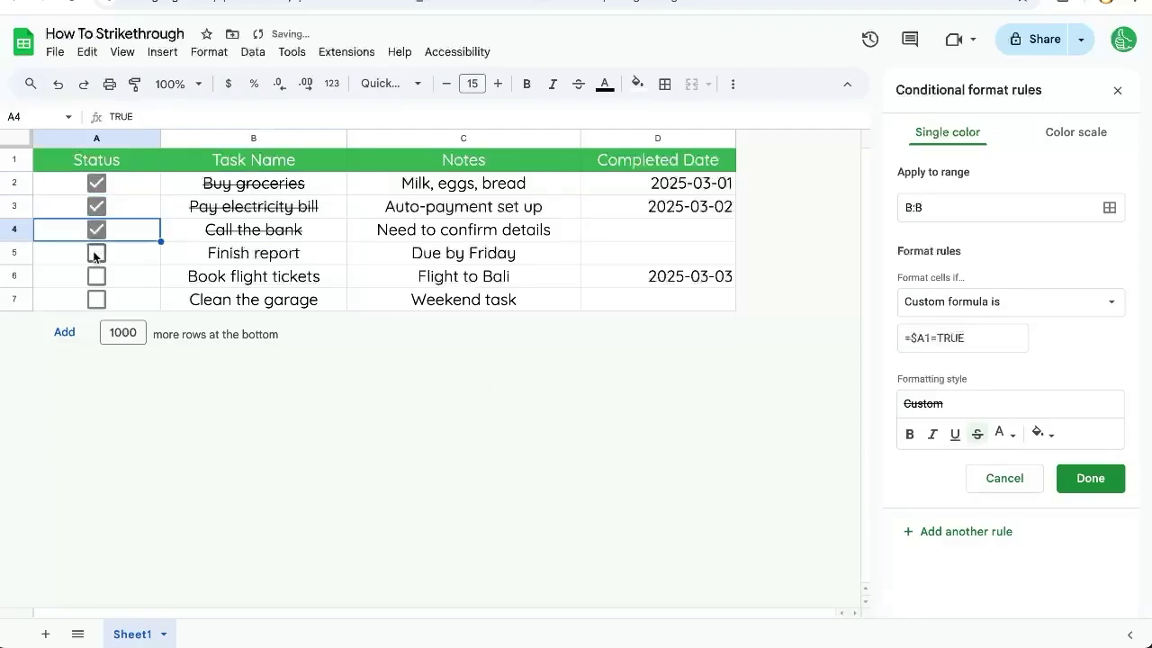
{"action": "left_click", "coordinate": [96, 253]}
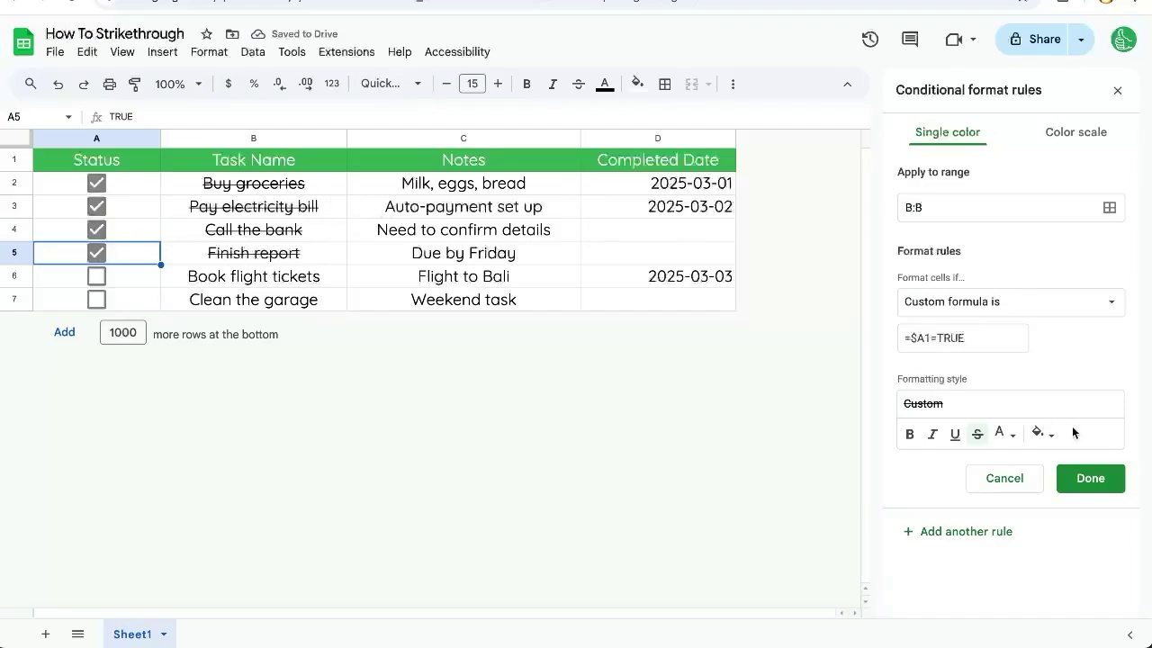
{"action": "left_click", "coordinate": [1090, 478]}
{"action": "left_click", "coordinate": [275, 189]}
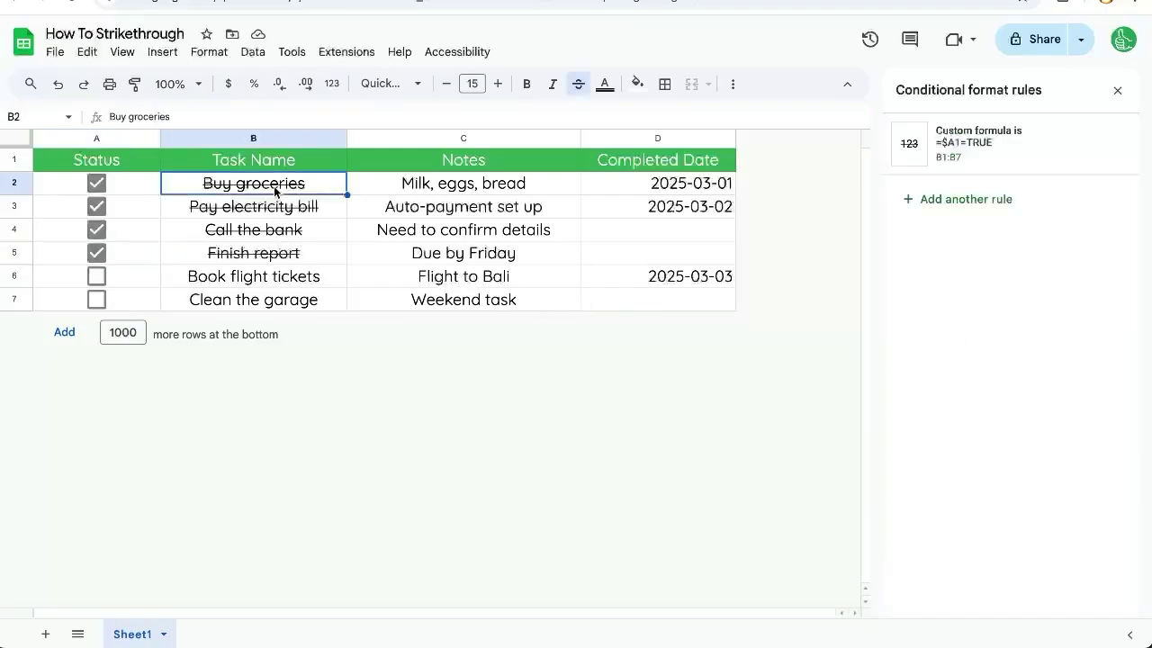